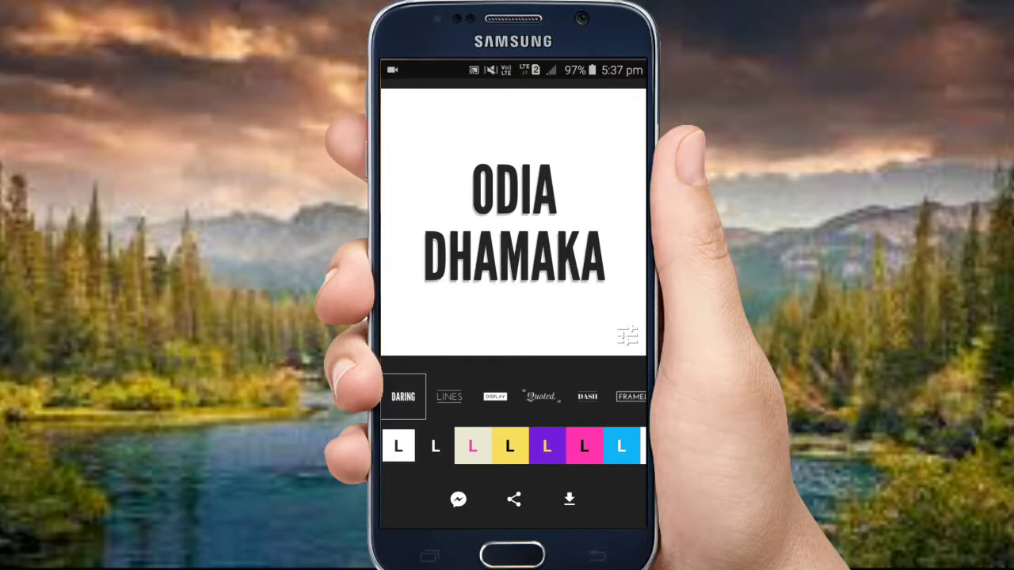
Try Lines text and yellow, purple backgrounds, then settle on pink gradient with Display text
left_click(449, 396)
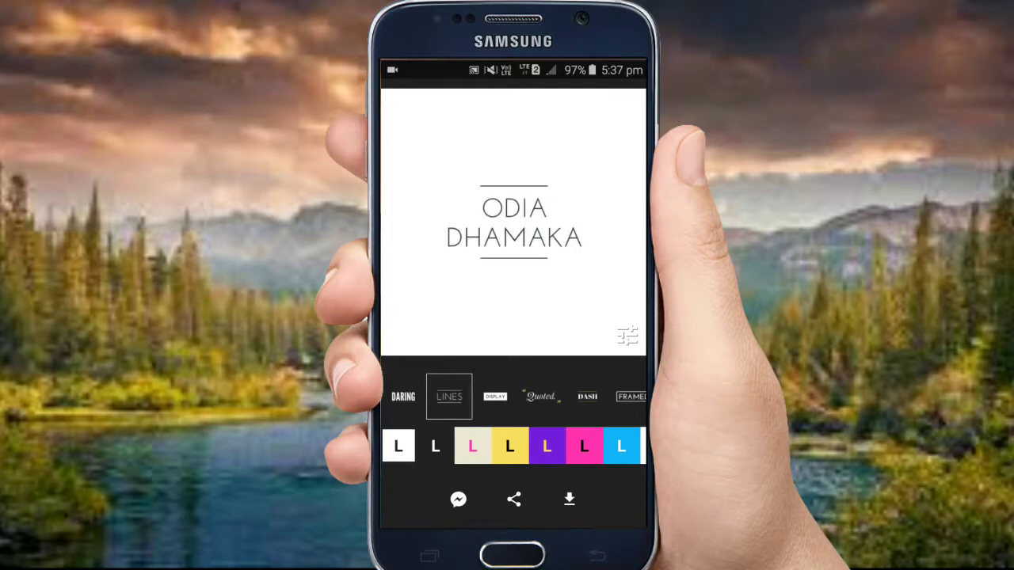
left_click(510, 446)
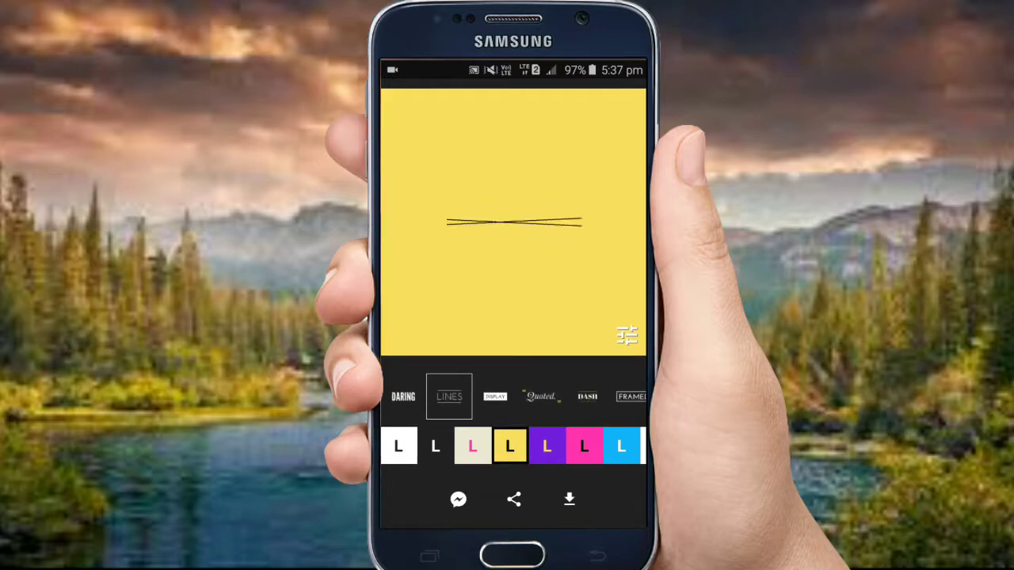
left_click(546, 446)
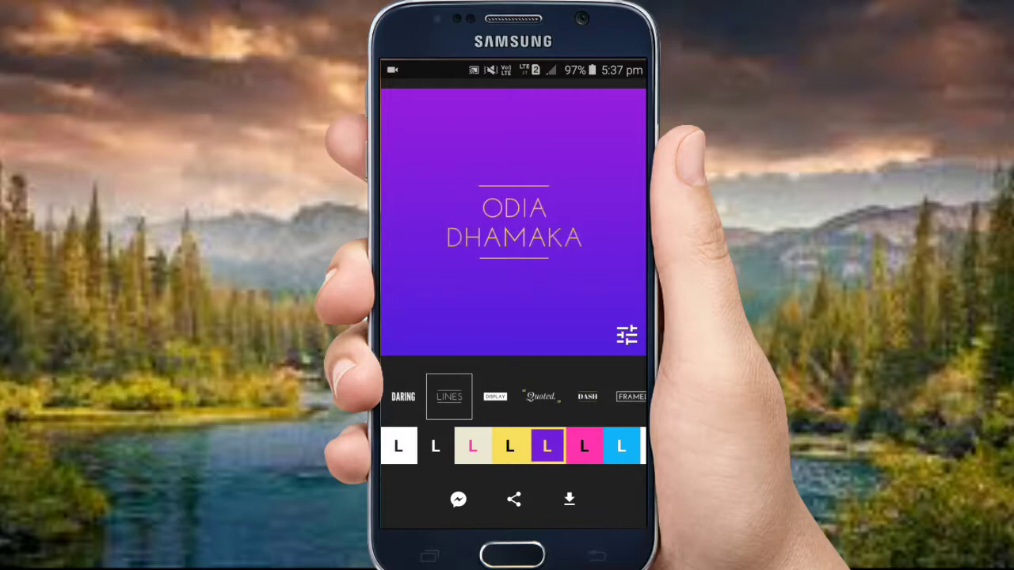
left_click(584, 446)
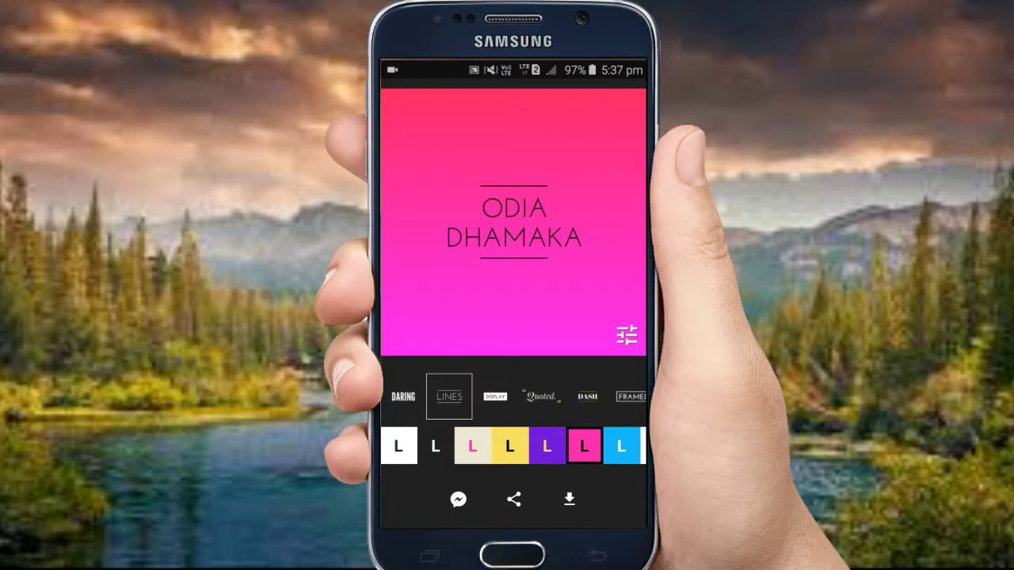
left_click(495, 396)
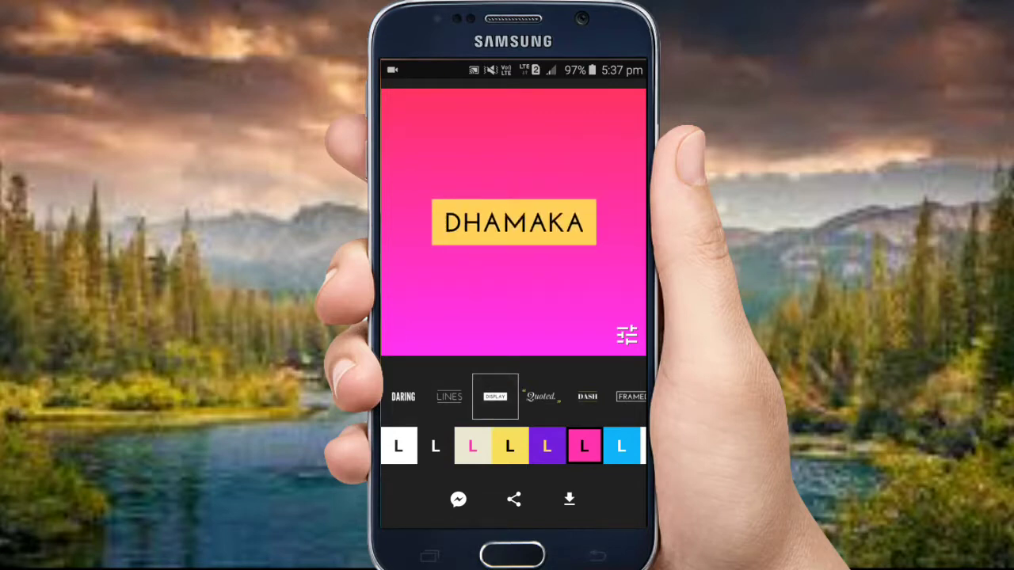
Preview the Quoted, Dash, Framed, Tag and Cast styles, then apply Stopmo animation
left_click(541, 396)
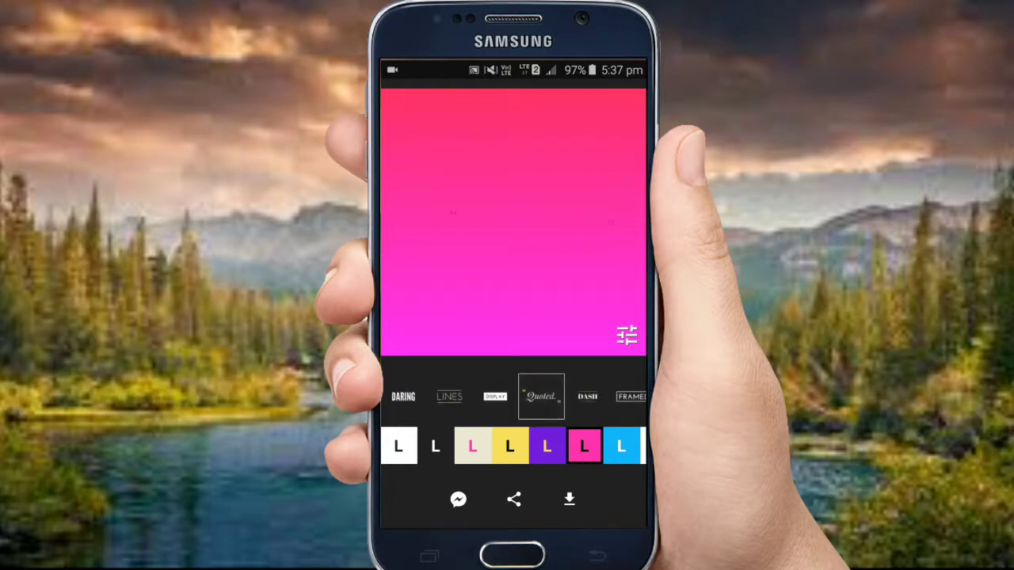
left_click(587, 396)
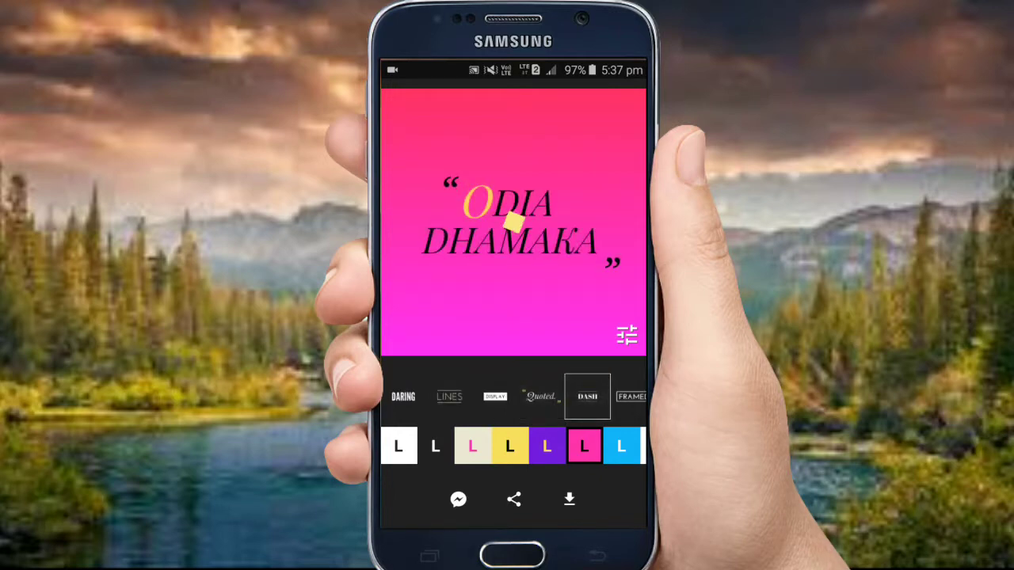
left_click(519, 396)
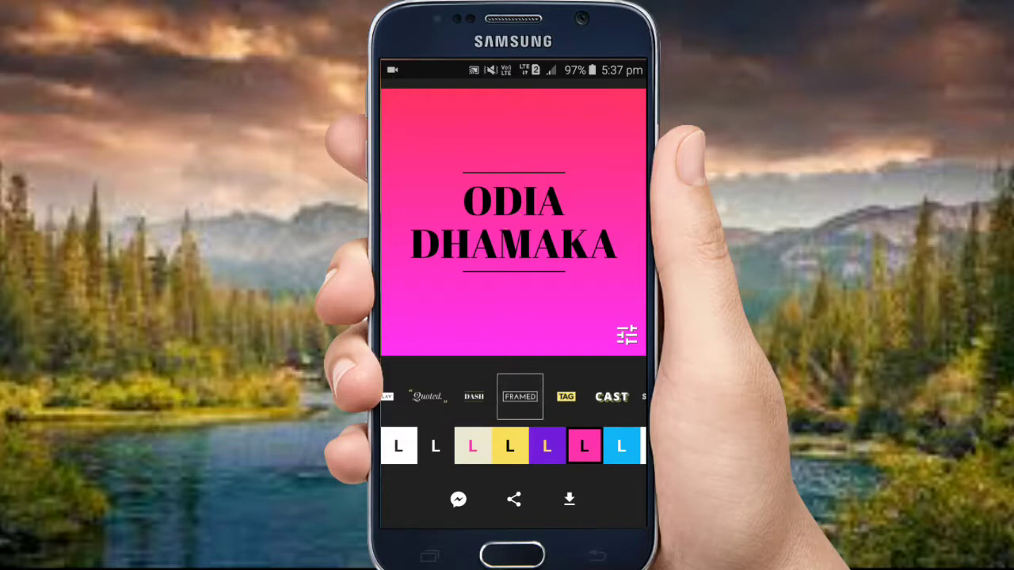
left_click(565, 396)
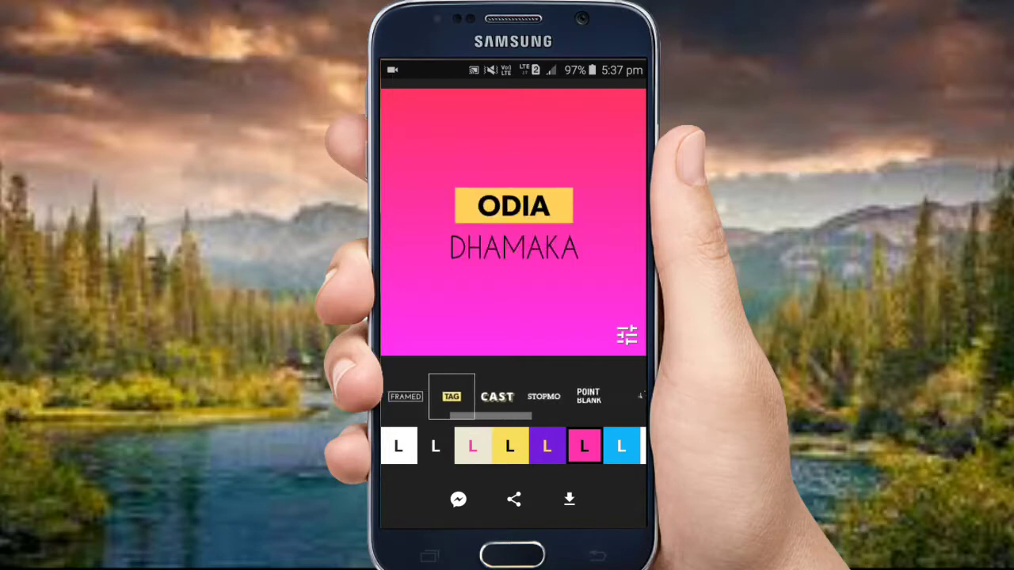
left_click(485, 396)
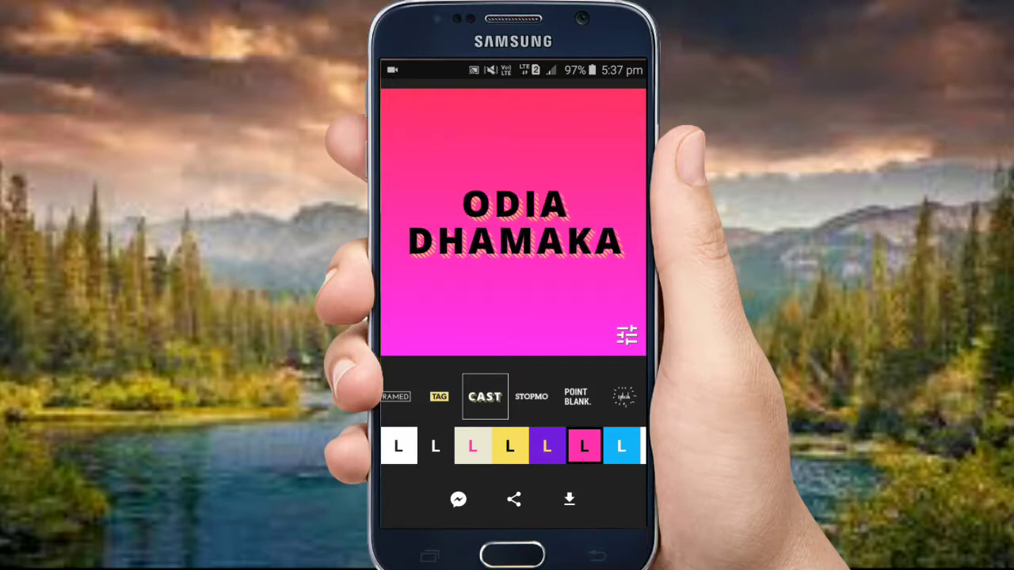
left_click(531, 396)
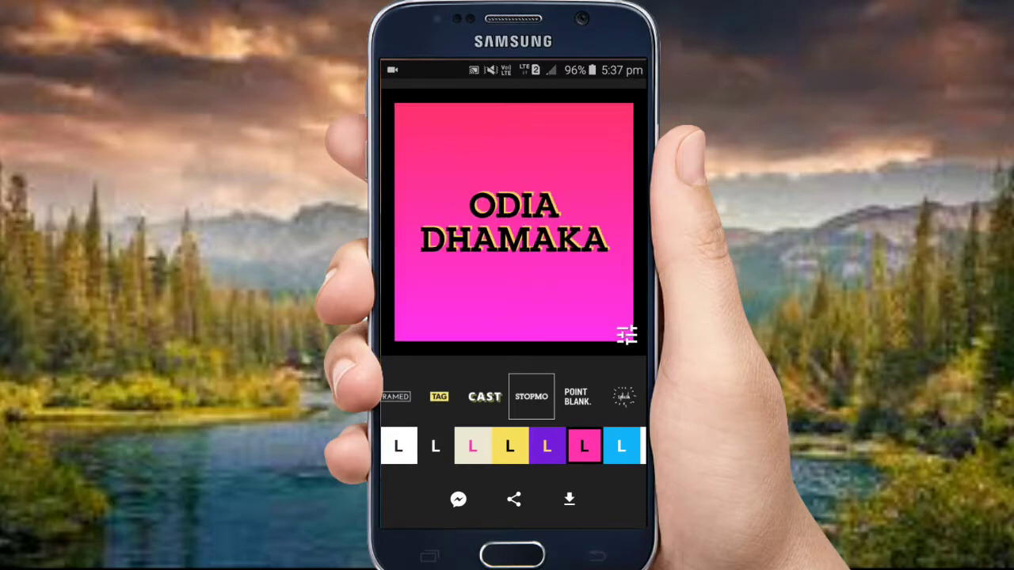
After previewing the IN style, reselect Stopmo and bring up the GIF/Video save menu
mouse_move(555, 396)
left_mouse_down()
mouse_move(436, 396)
mouse_move(618, 397)
left_mouse_up()
left_click(611, 396)
left_click(571, 396)
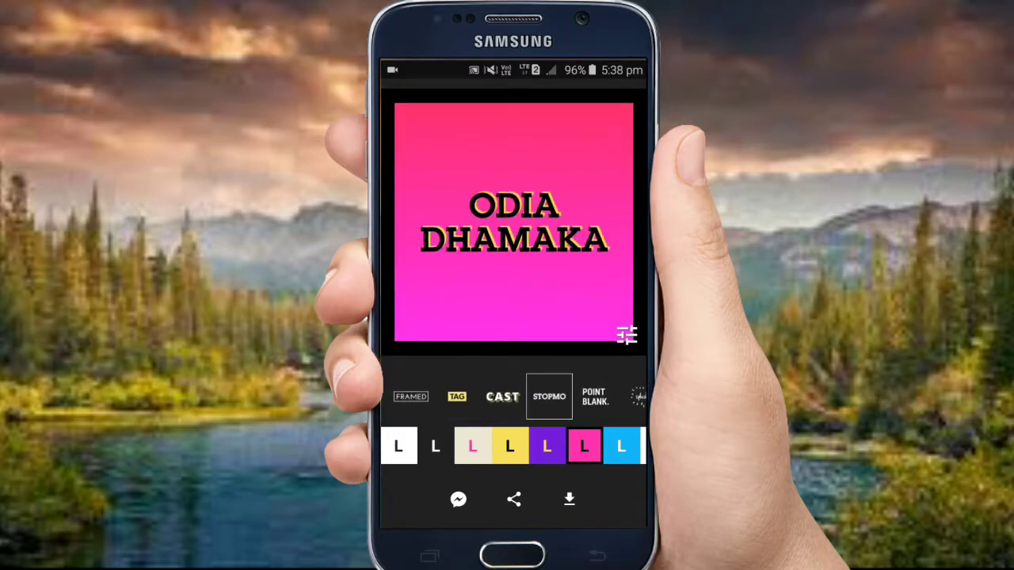
left_click(569, 499)
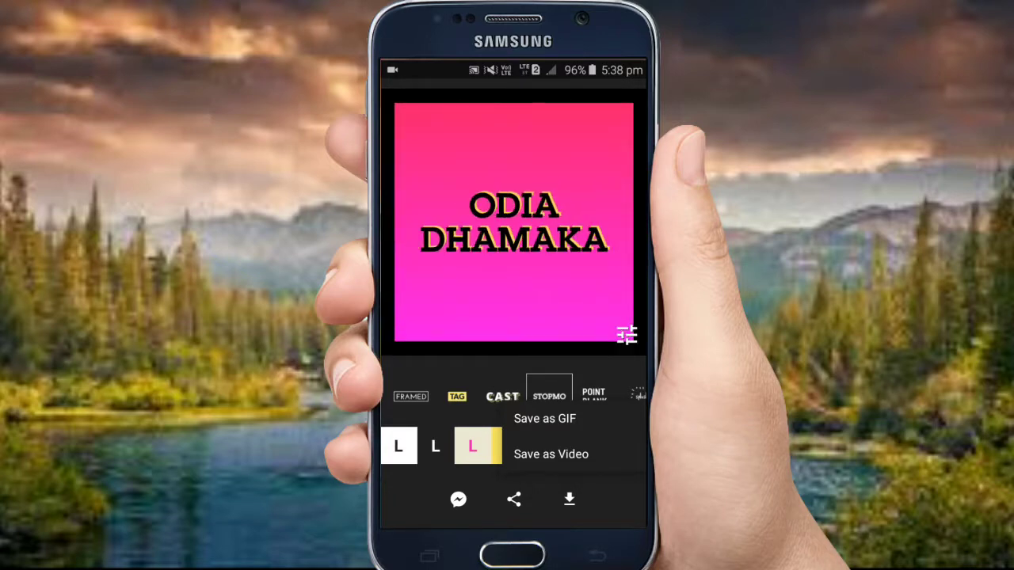
Export the Stopmo ODIA DHAMAKA card as a 512p MP4 video
left_click(551, 454)
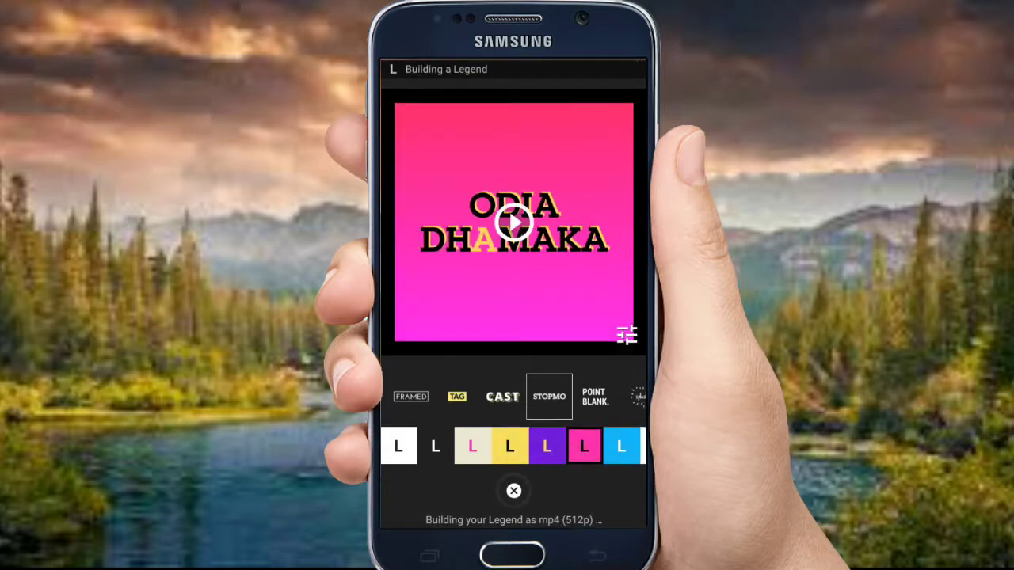